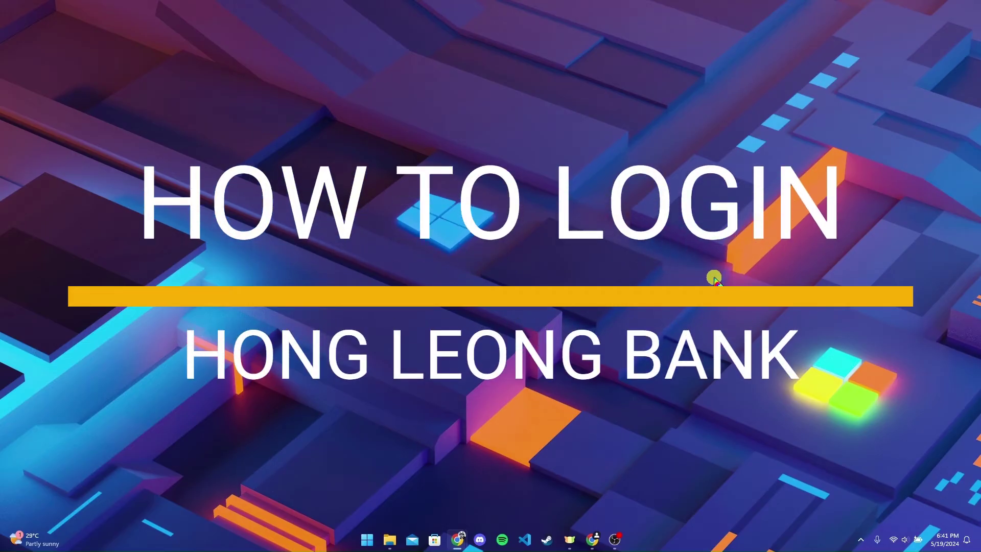
# Launch Chrome and go to hlb.com.my, the Hong Leong Bank homepage.
pyautogui.click(593, 541)
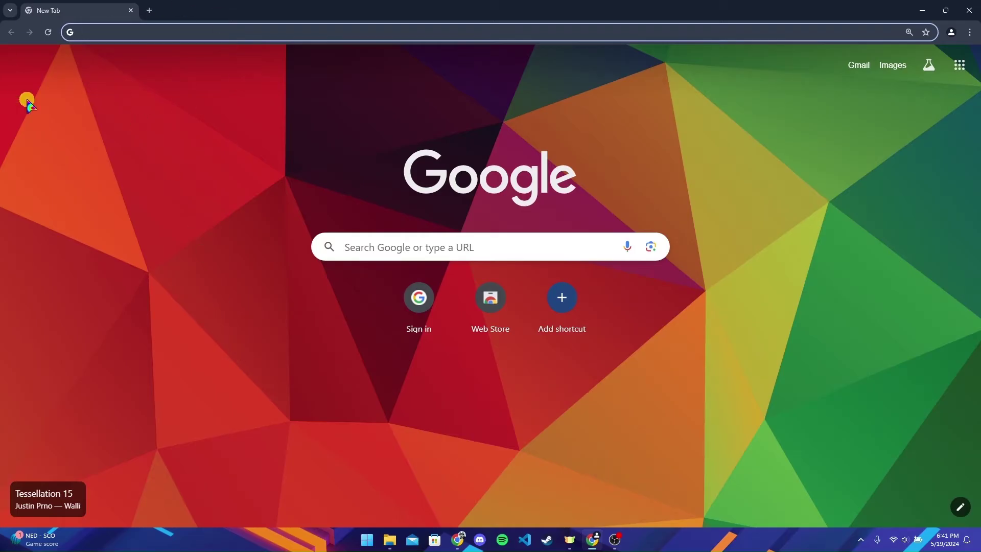
pyautogui.write('hlb.com.my')
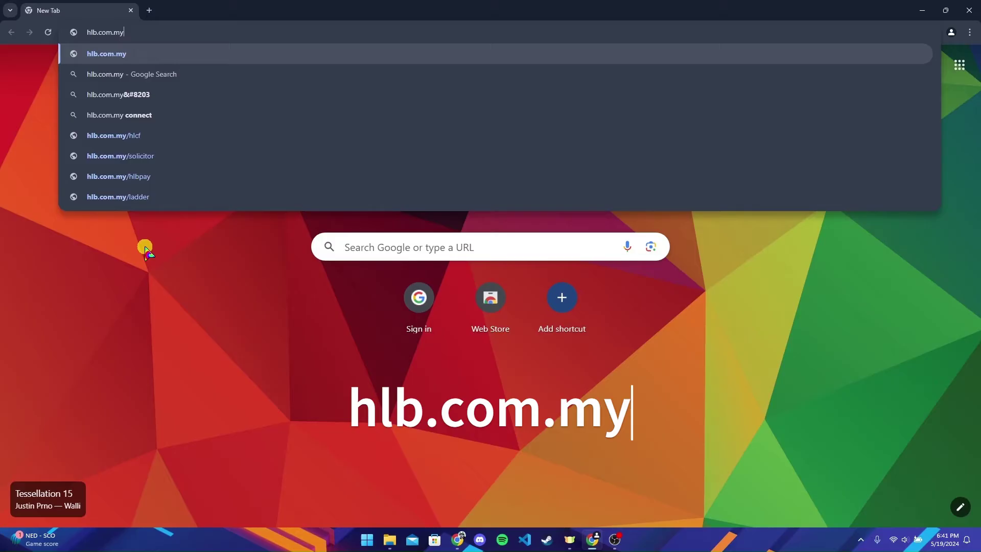
pyautogui.press('Return')
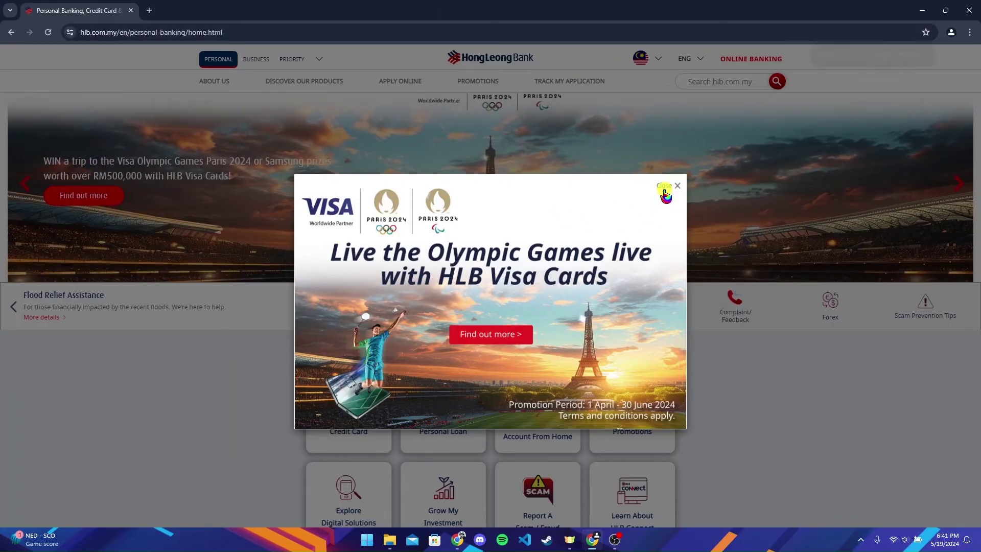
# Zoom in, close the Visa Olympic pop-up, and show the ONLINE BANKING login menu.
pyautogui.hotkey('ctrl', '+')
pyautogui.click(696, 177)
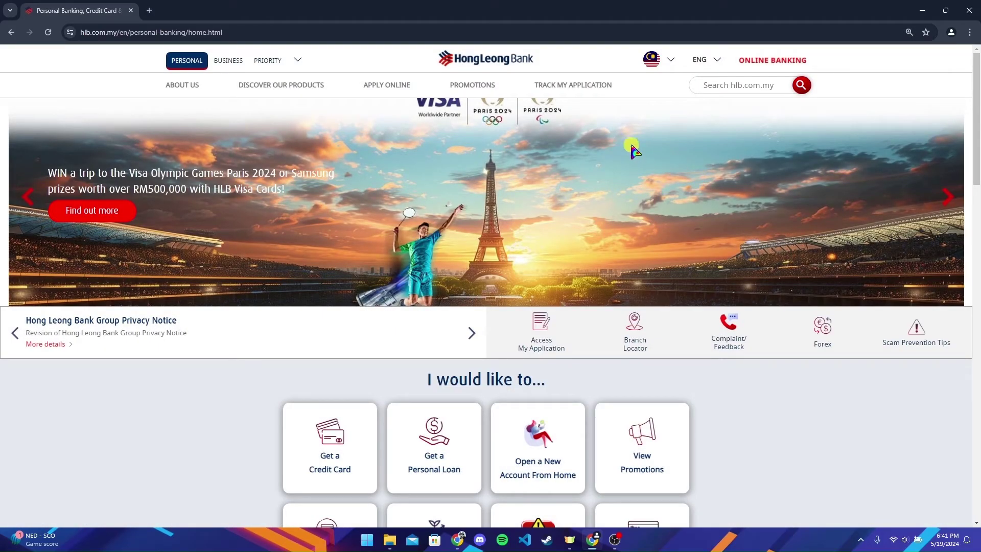
pyautogui.click(776, 66)
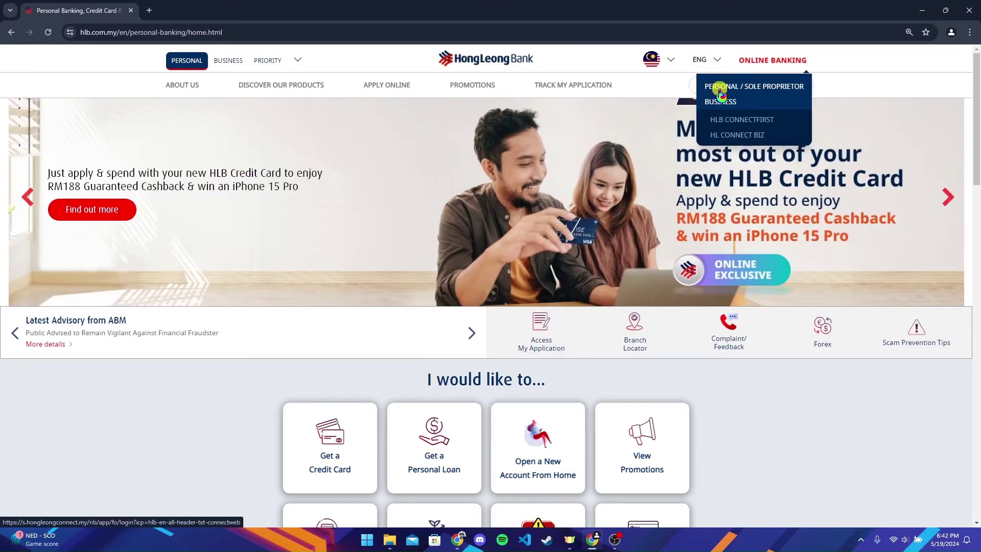
# Open the Personal / Sole Proprietor login and submit the username.
pyautogui.click(755, 89)
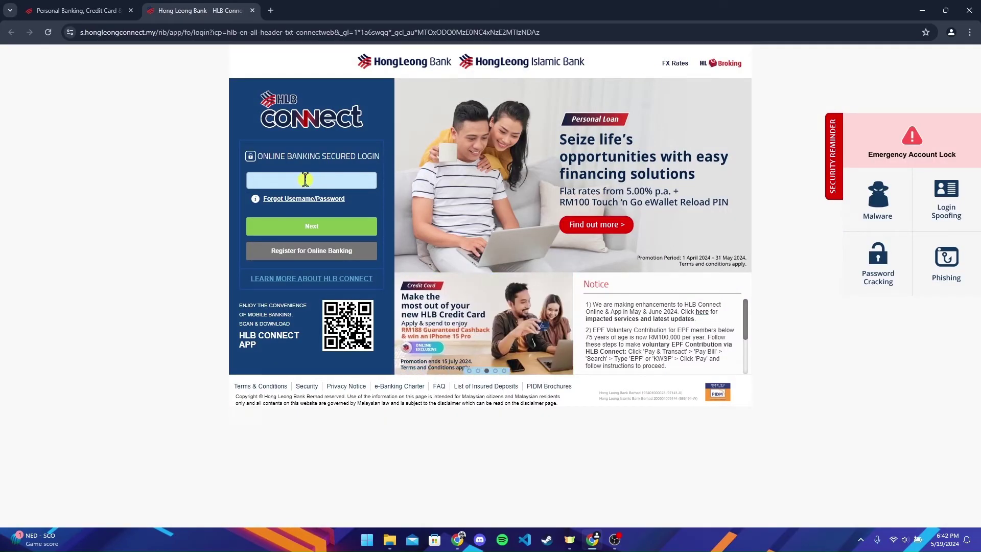
pyautogui.click(311, 225)
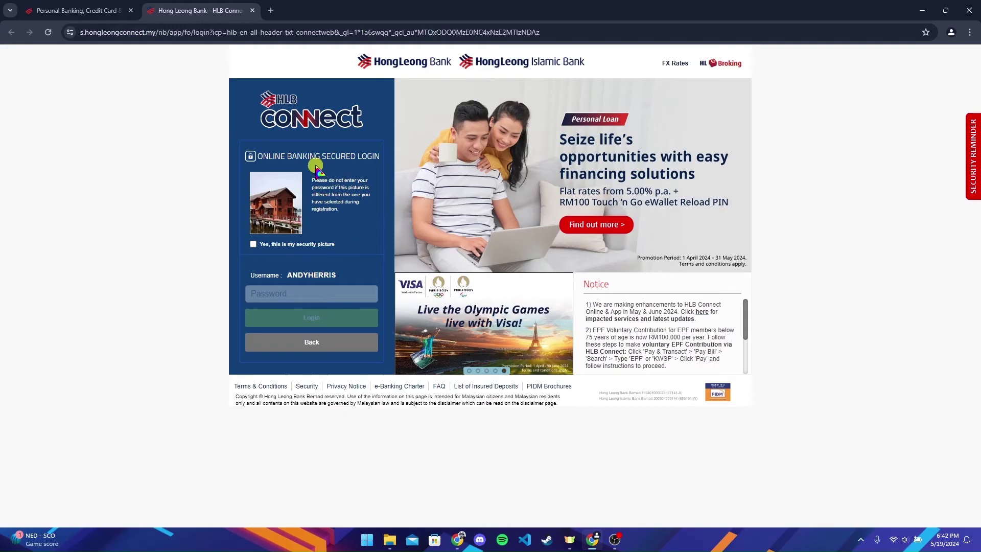
# Tick 'Yes, this is my security picture' and enter the password.
pyautogui.click(253, 245)
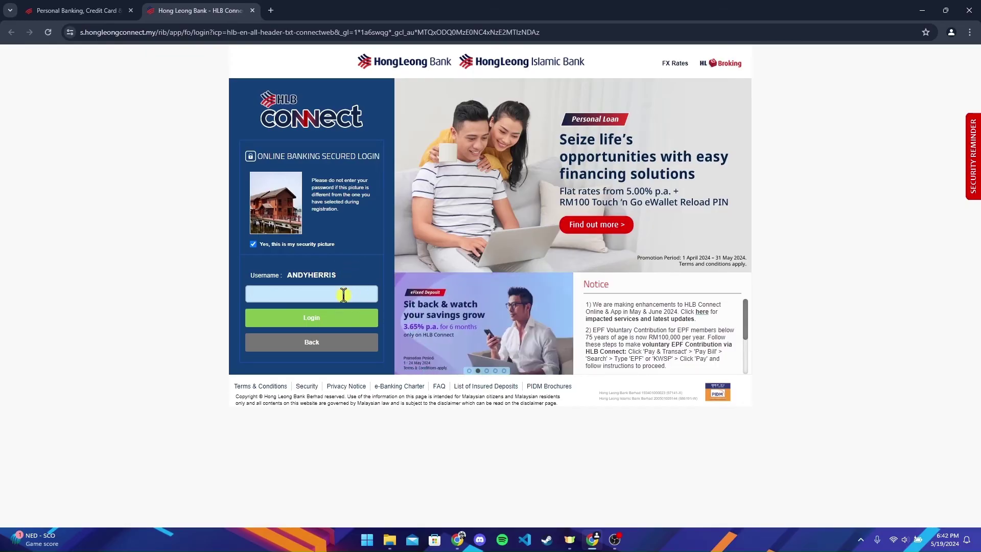
pyautogui.write('***************')
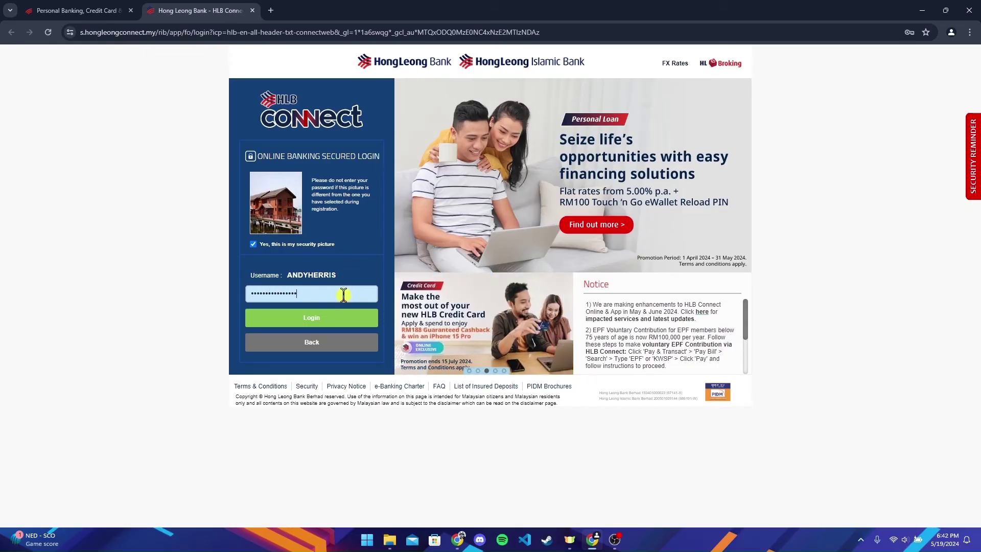